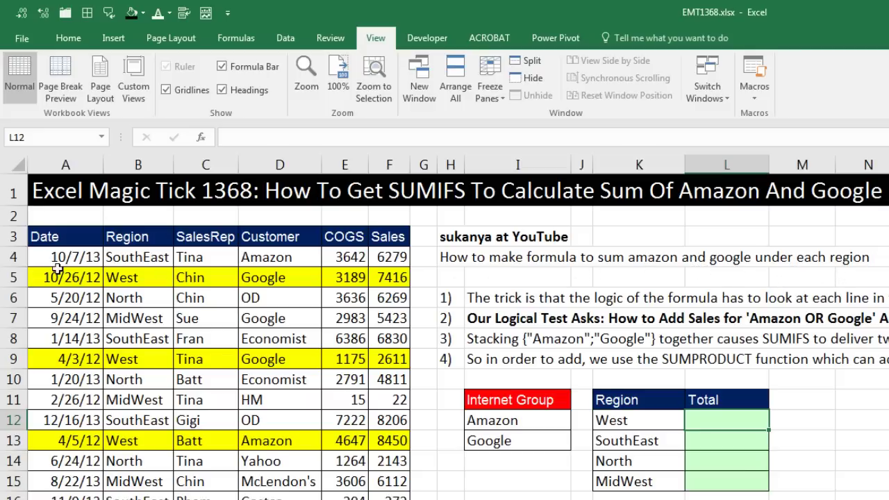
Highlight the sales records in rows 4–7 and point out the 5423 sales value.
{"action": "left_click_drag", "start_coordinate": [46, 257], "coordinate": [396, 257]}
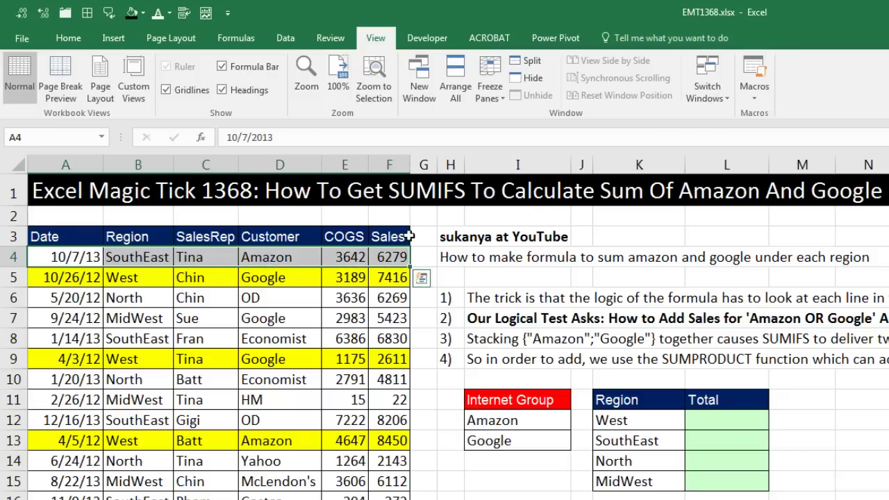
{"action": "left_click_drag", "start_coordinate": [45, 279], "coordinate": [393, 278]}
{"action": "left_click_drag", "start_coordinate": [46, 299], "coordinate": [386, 298]}
{"action": "left_click_drag", "start_coordinate": [62, 317], "coordinate": [386, 318]}
{"action": "left_click", "coordinate": [386, 317]}
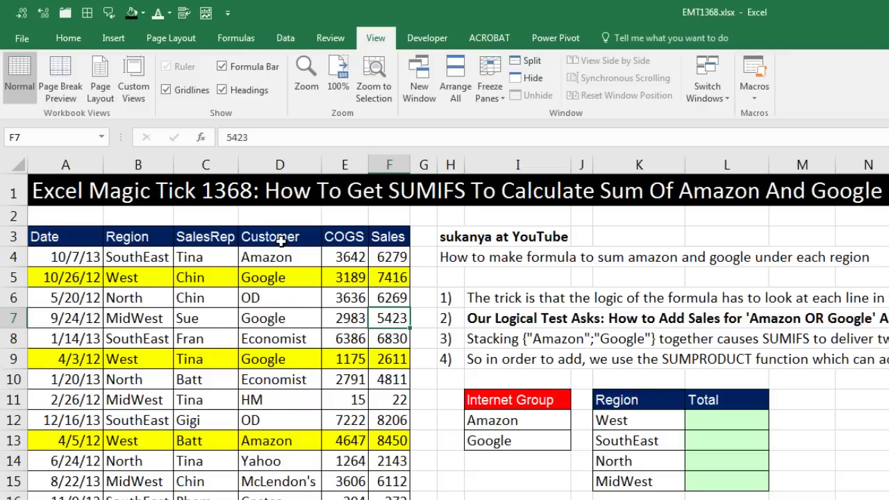
Point out the Google customers in D5 and D7 and the West region in B5.
{"action": "left_click", "coordinate": [285, 278]}
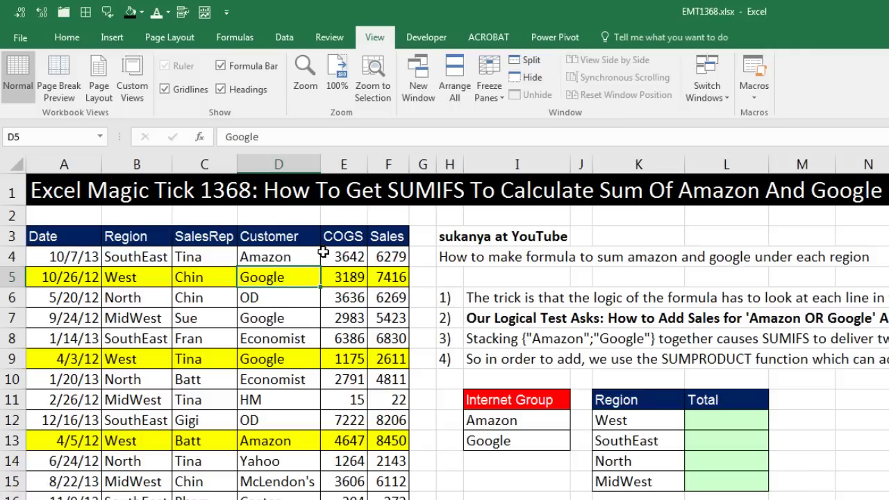
{"action": "left_click", "coordinate": [270, 297]}
{"action": "left_click", "coordinate": [271, 317]}
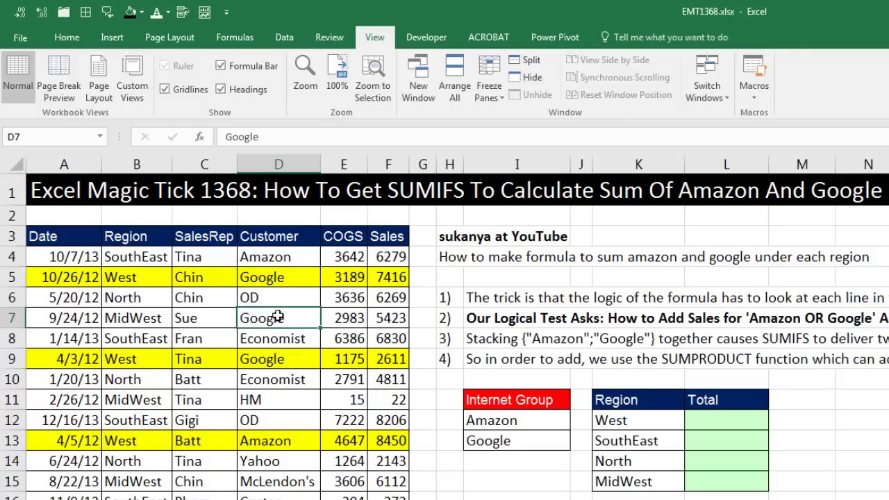
{"action": "left_click", "coordinate": [282, 278]}
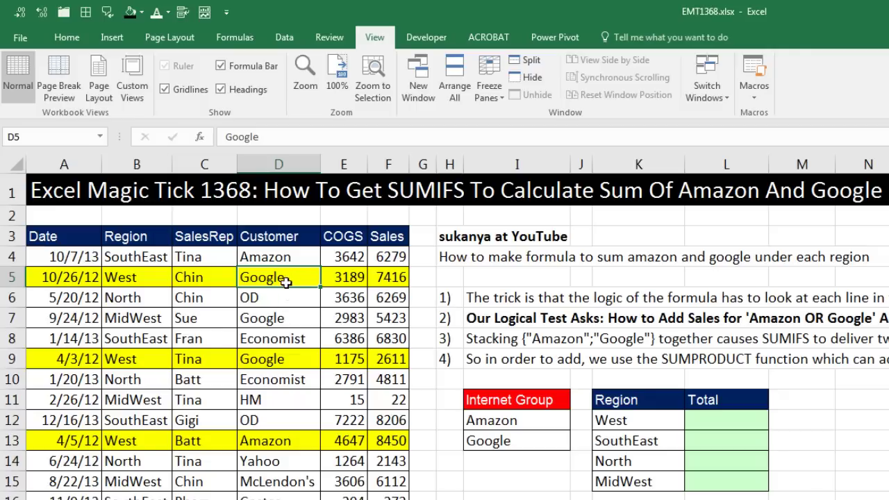
{"action": "left_click", "coordinate": [139, 279]}
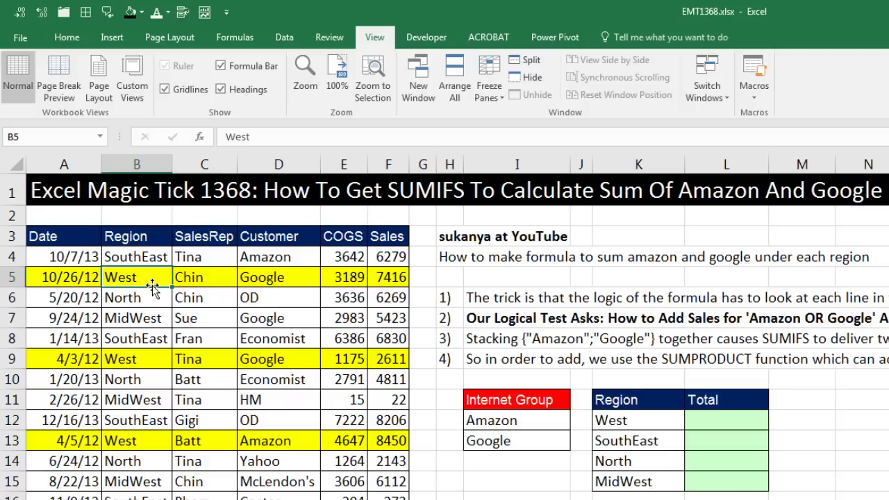
Begin =SUMIFS in L12 with the absolute sum range $F$4:$F$27.
{"action": "left_click", "coordinate": [698, 420]}
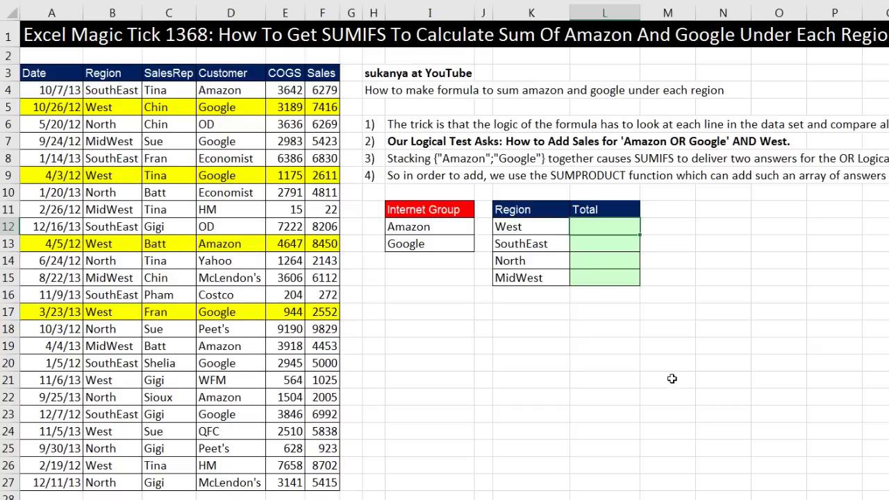
{"action": "type", "text": "=sumifs"}
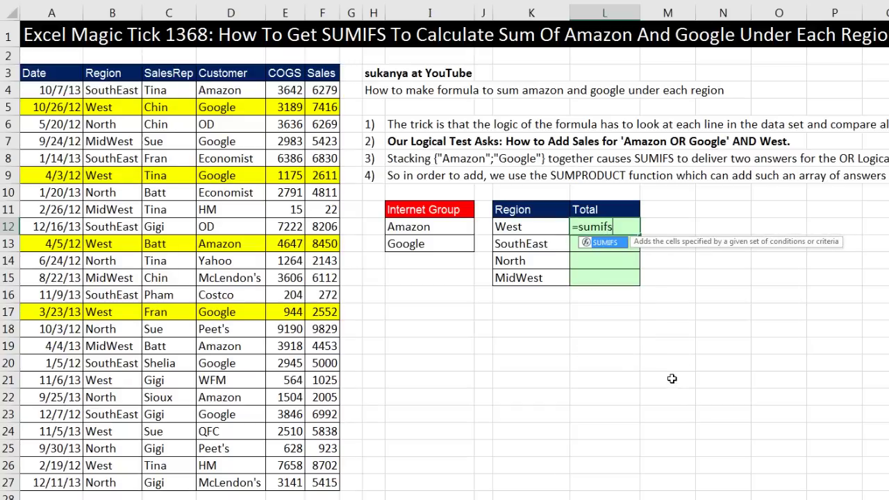
{"action": "key", "text": "Tab"}
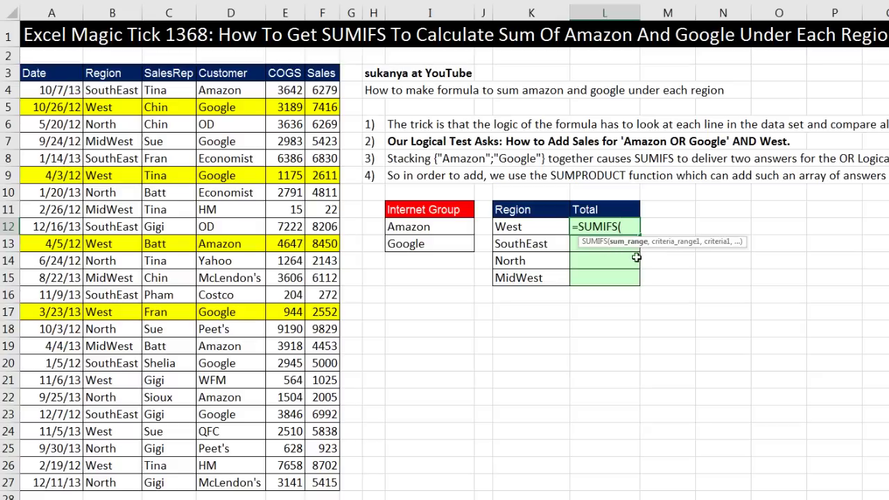
{"action": "left_click_drag", "start_coordinate": [317, 90], "coordinate": [313, 479]}
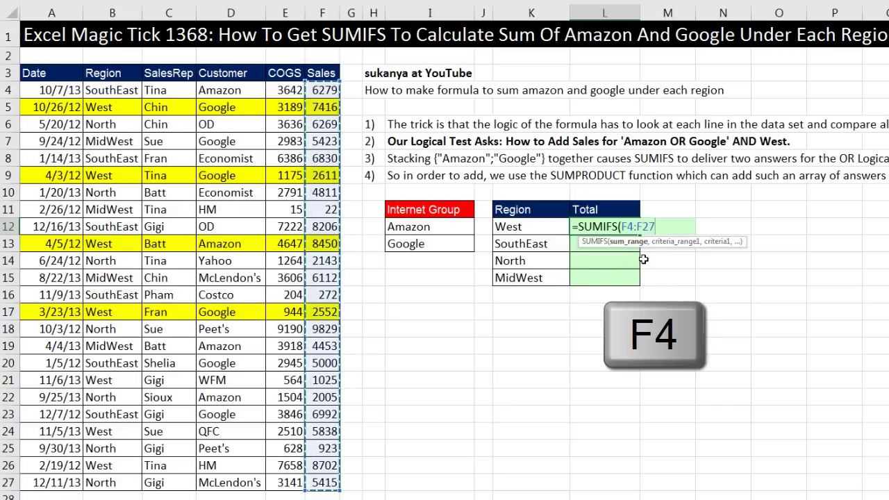
{"action": "key", "text": "F4"}
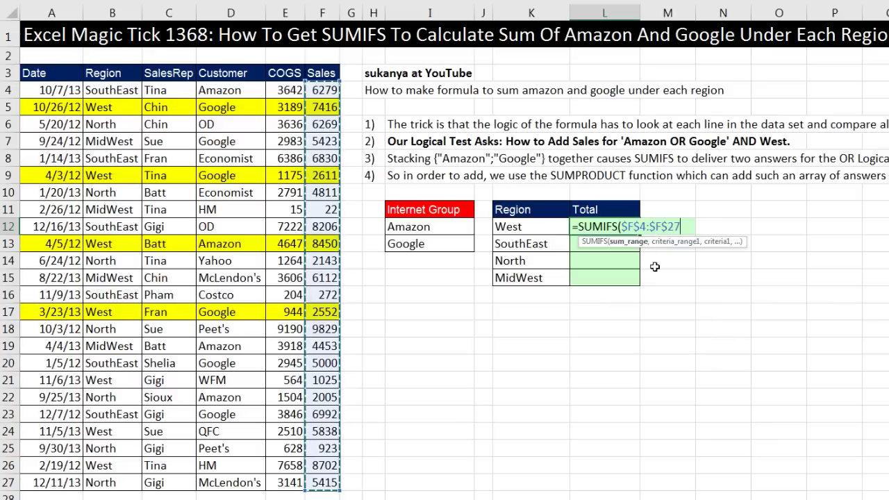
{"action": "type", "text": ","}
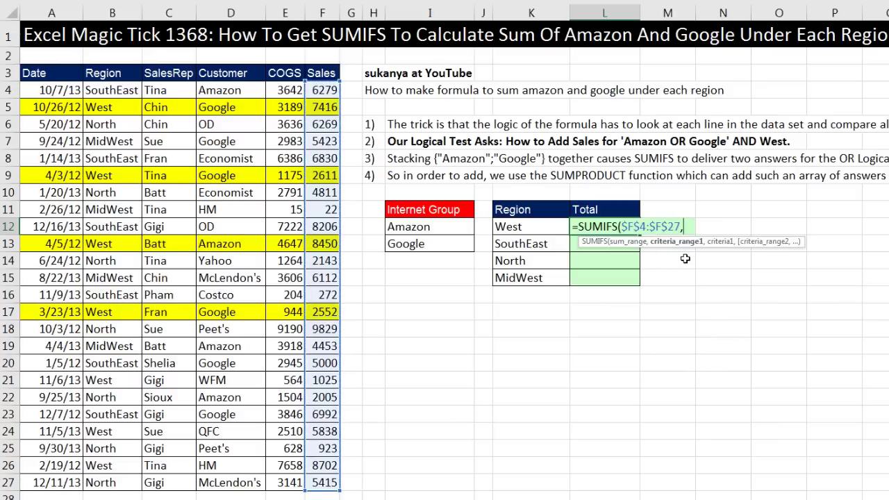
Add absolute Region range $B$4:$B$27 with criterion K12 (West) to the L12 formula.
{"action": "left_click_drag", "start_coordinate": [116, 90], "coordinate": [119, 488]}
{"action": "key", "text": "F4"}
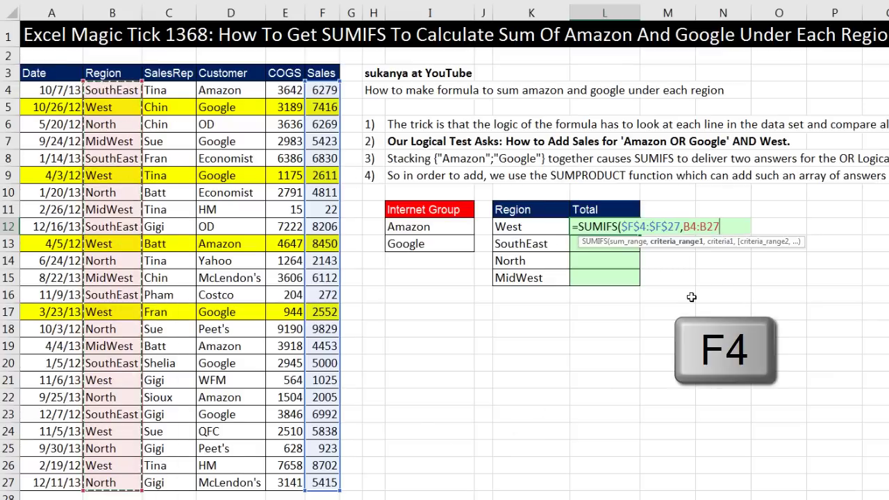
{"action": "key", "text": "F4"}
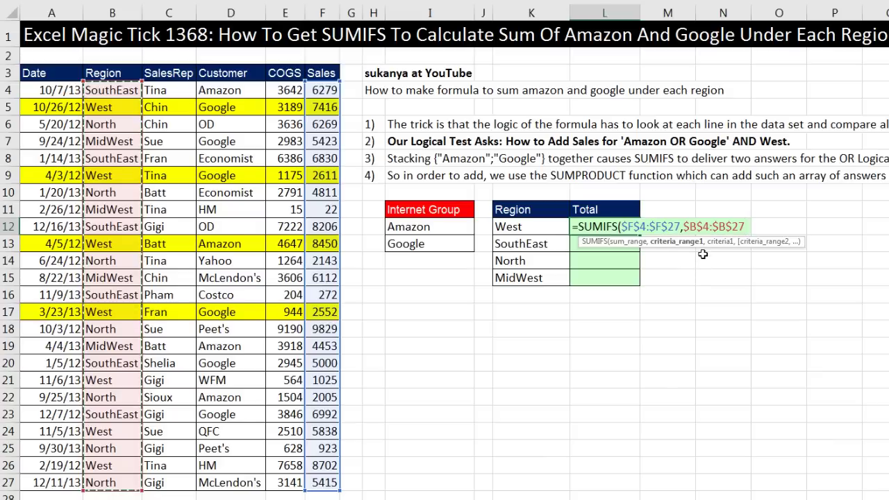
{"action": "type", "text": ","}
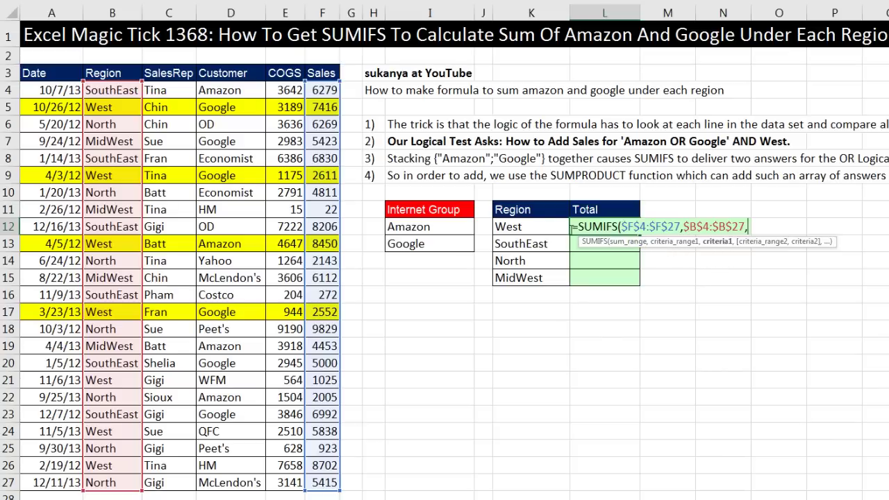
{"action": "left_click", "coordinate": [533, 229]}
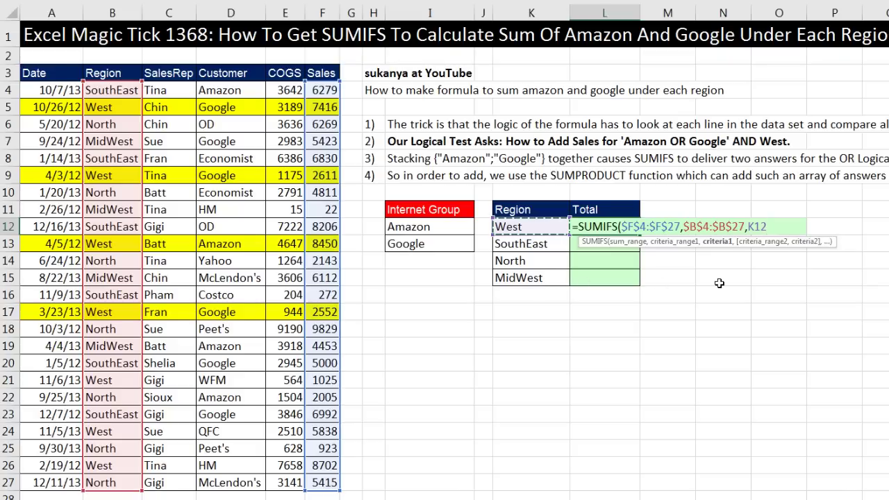
{"action": "type", "text": ","}
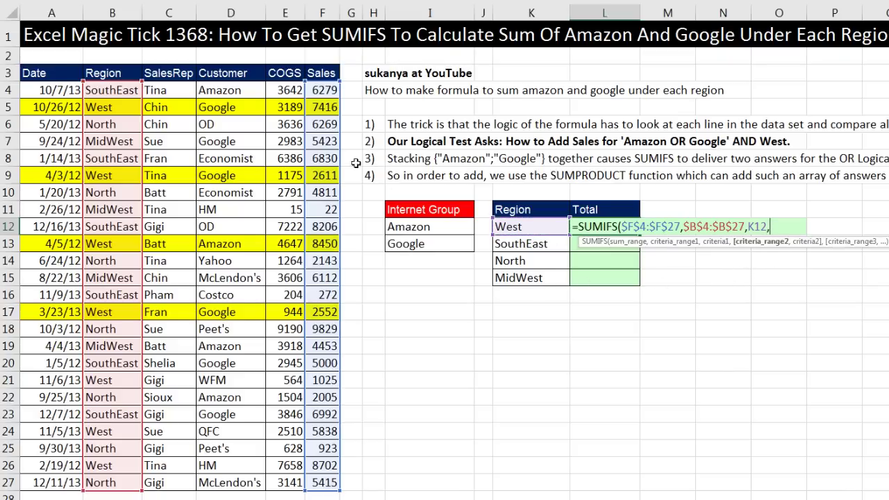
Append the absolute Customer range $D$4:$D$27 as the second criteria range.
{"action": "left_click_drag", "start_coordinate": [223, 92], "coordinate": [264, 466]}
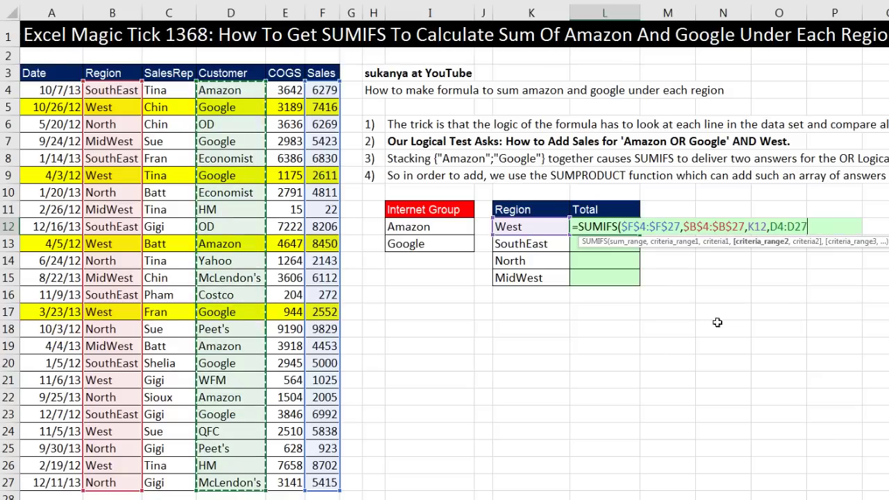
{"action": "key", "text": "F4"}
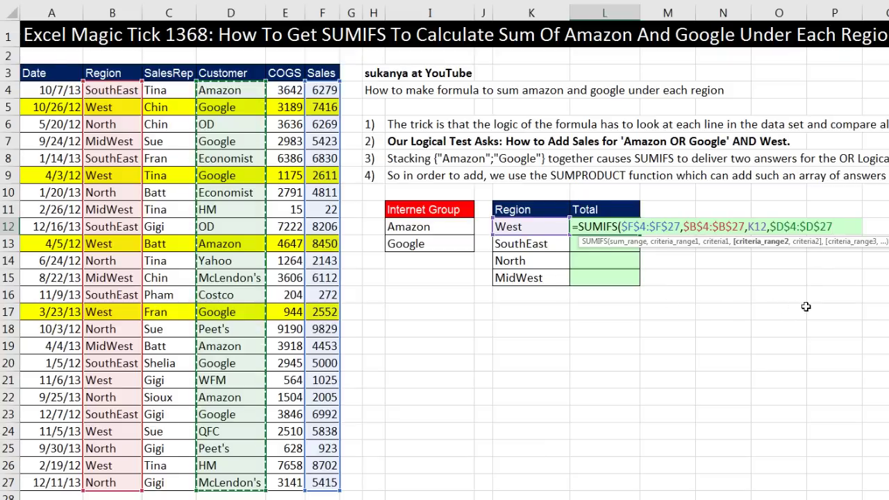
{"action": "type", "text": ","}
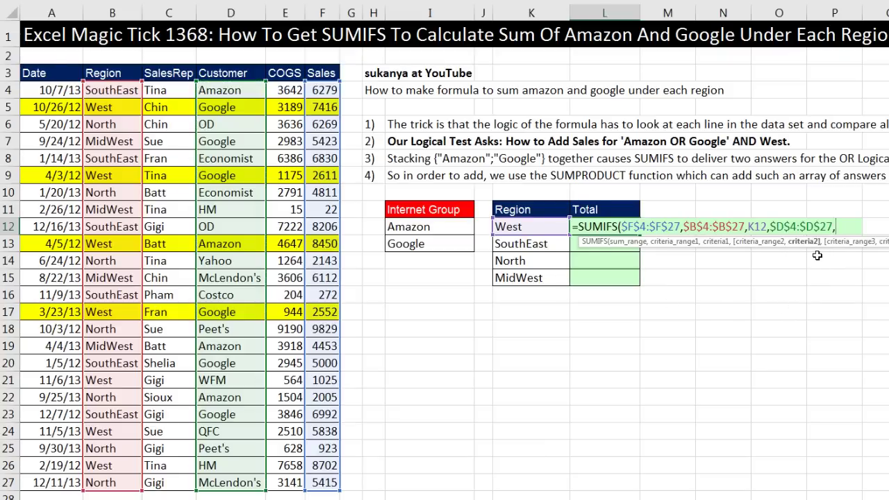
Add criterion I12 (Amazon), then a repeated $D$4:$D$27 with criterion I13 (Google).
{"action": "left_click", "coordinate": [450, 230]}
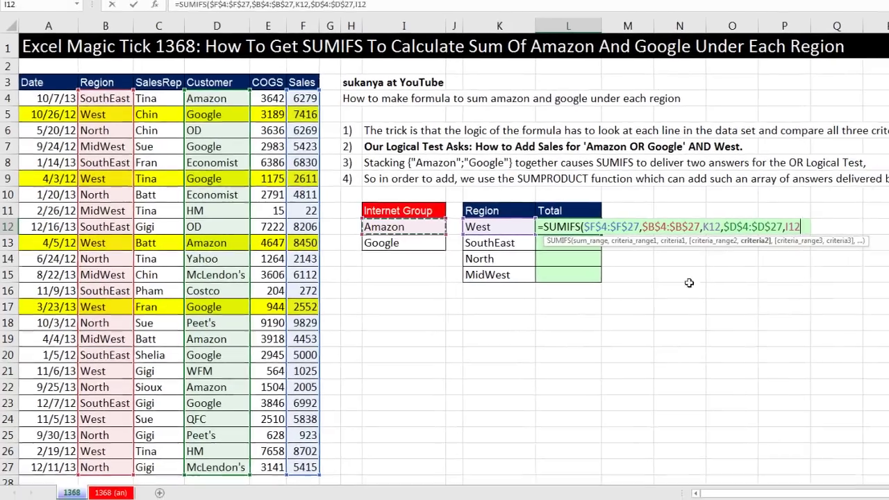
{"action": "type", "text": ","}
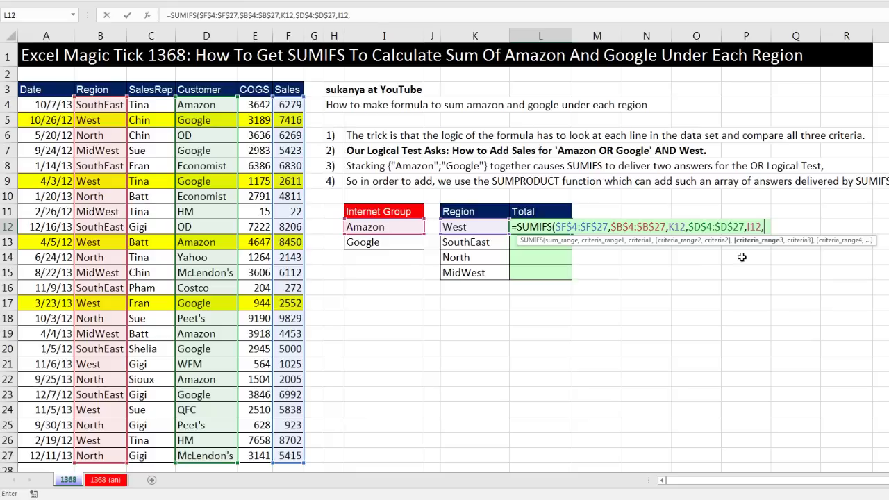
{"action": "left_click_drag", "start_coordinate": [212, 106], "coordinate": [217, 458]}
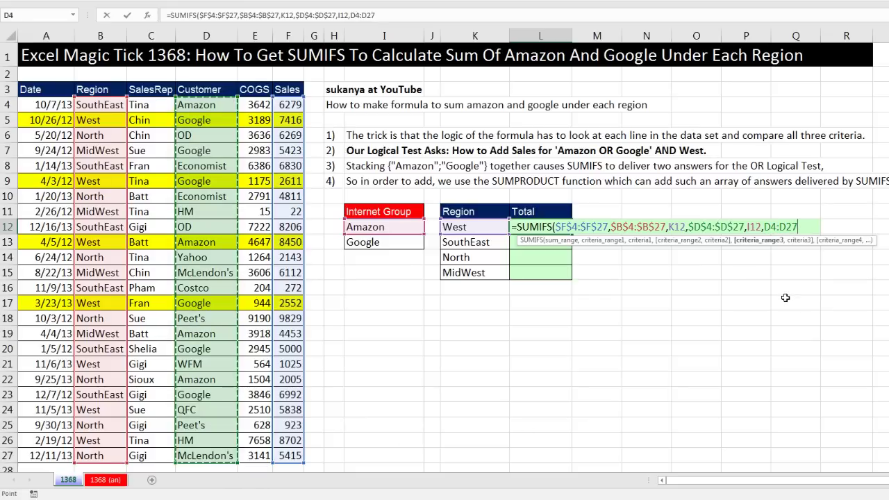
{"action": "key", "text": "F4"}
{"action": "type", "text": ","}
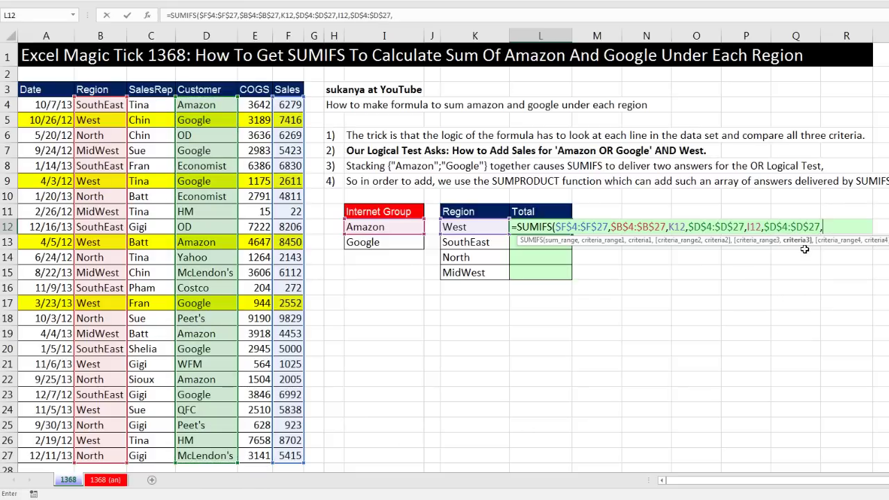
{"action": "left_click", "coordinate": [399, 242]}
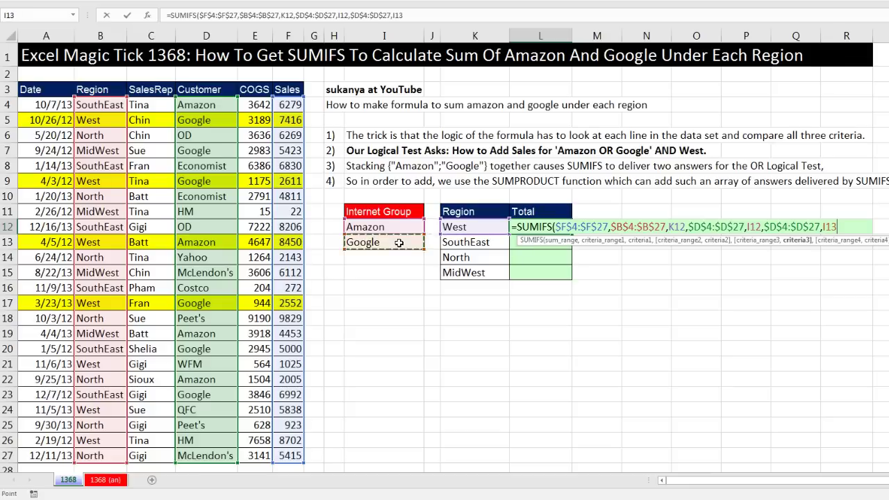